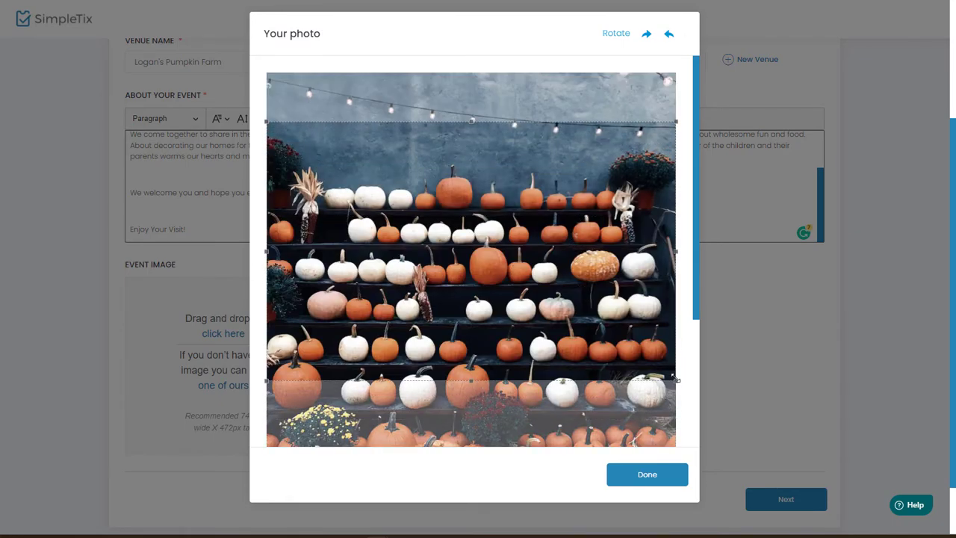
- Crop the pumpkin photo slightly smaller, accept it as the event image and continue to the ticket setup
drag(674, 381, 667, 375)
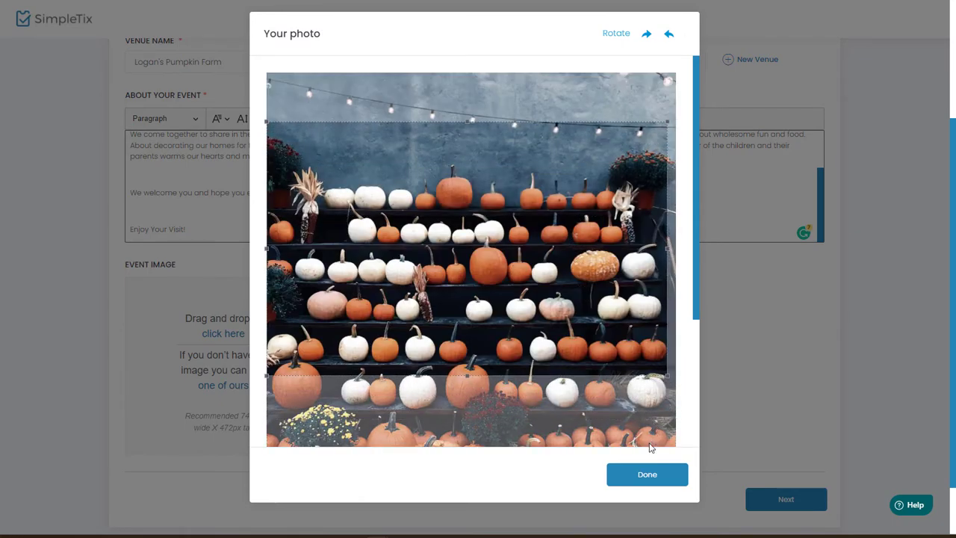
click(646, 475)
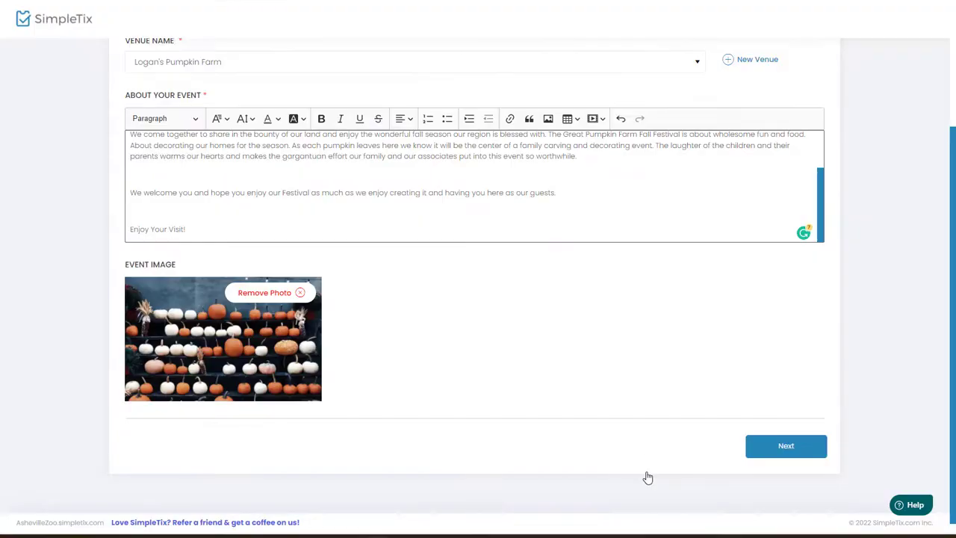
click(782, 448)
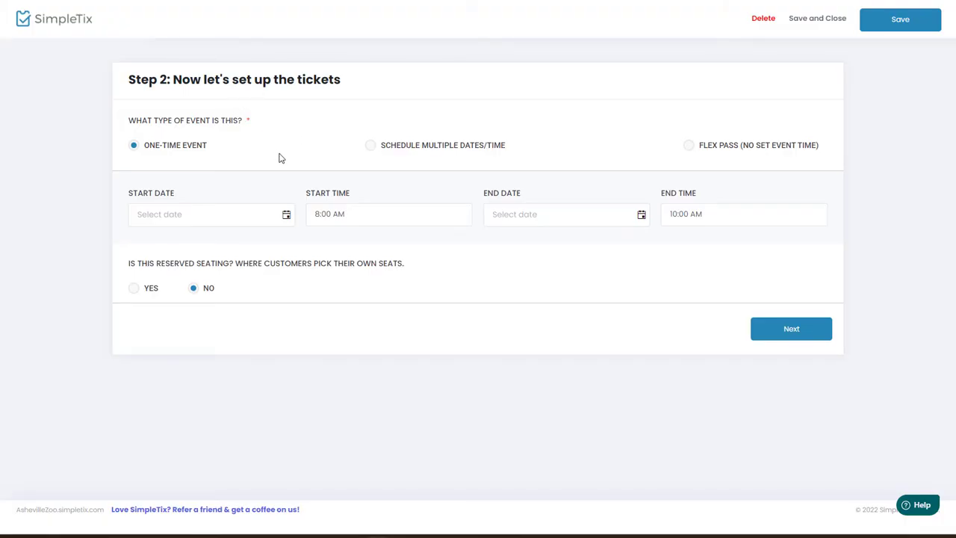
- Schedule the event for multiple dates and times, with a daily occurrence
click(373, 147)
click(162, 224)
click(170, 263)
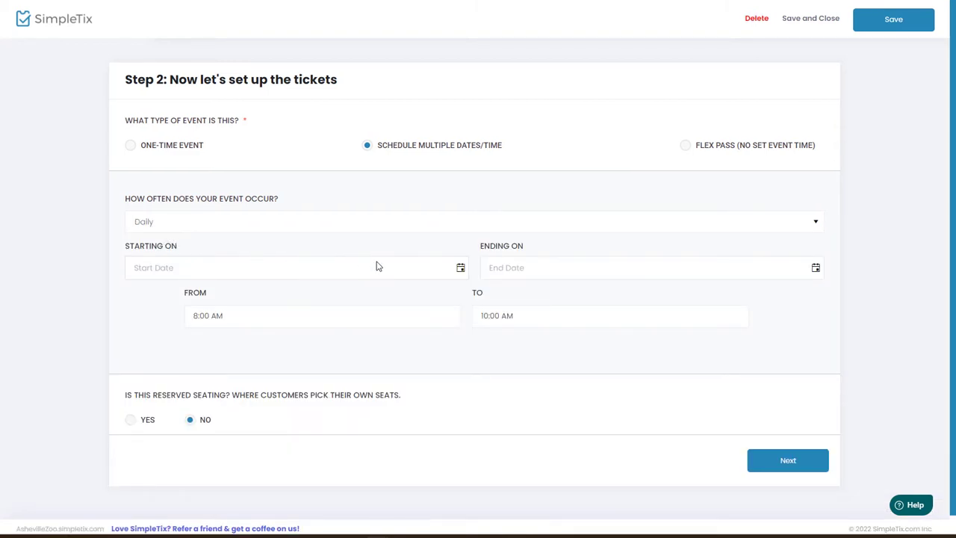
- Set the daily schedule to start on 10/1/2022 and end on 10/31/2022
click(461, 269)
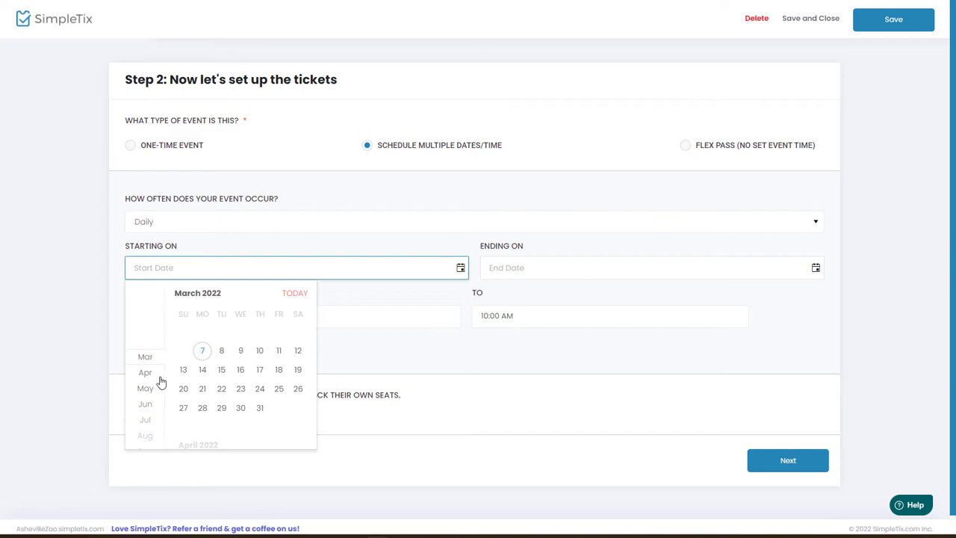
scroll(147, 405, down, 8)
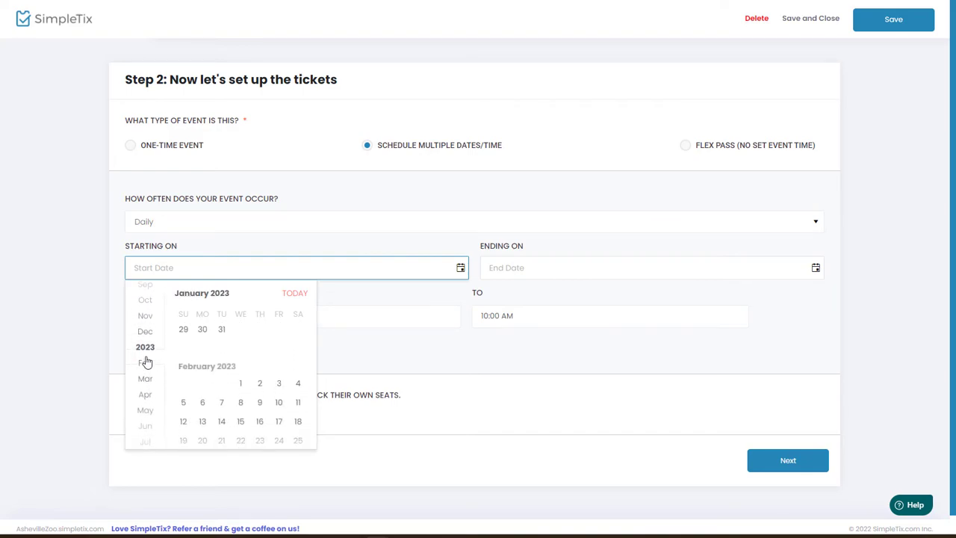
click(144, 306)
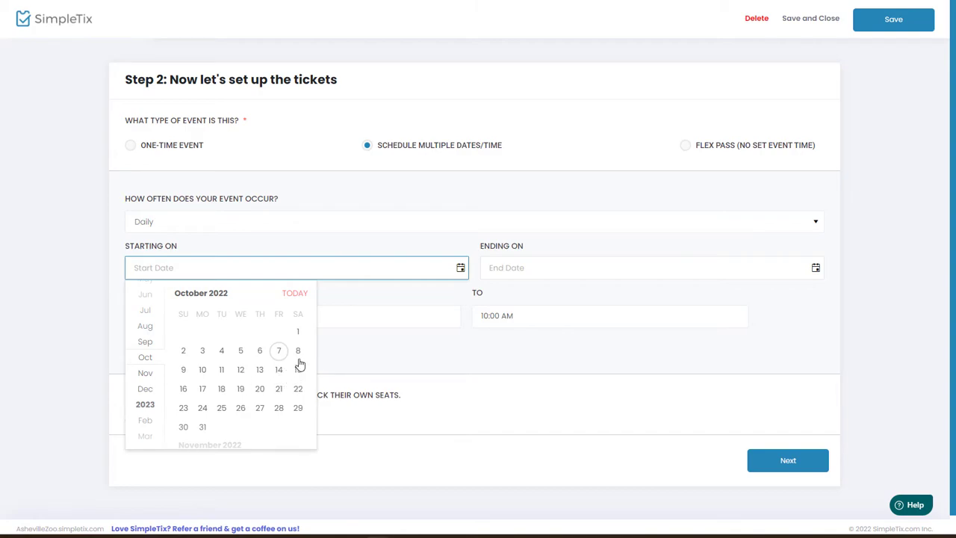
click(297, 331)
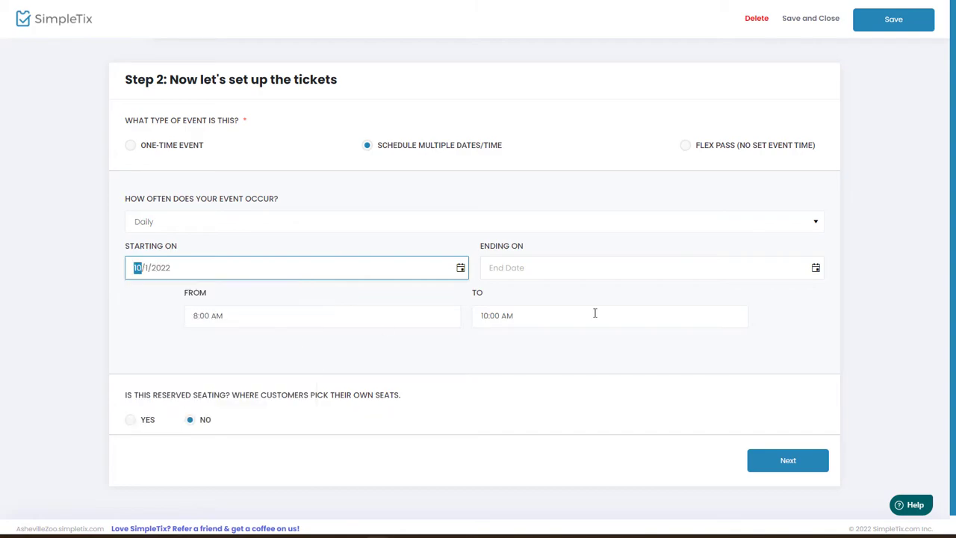
click(816, 268)
click(557, 428)
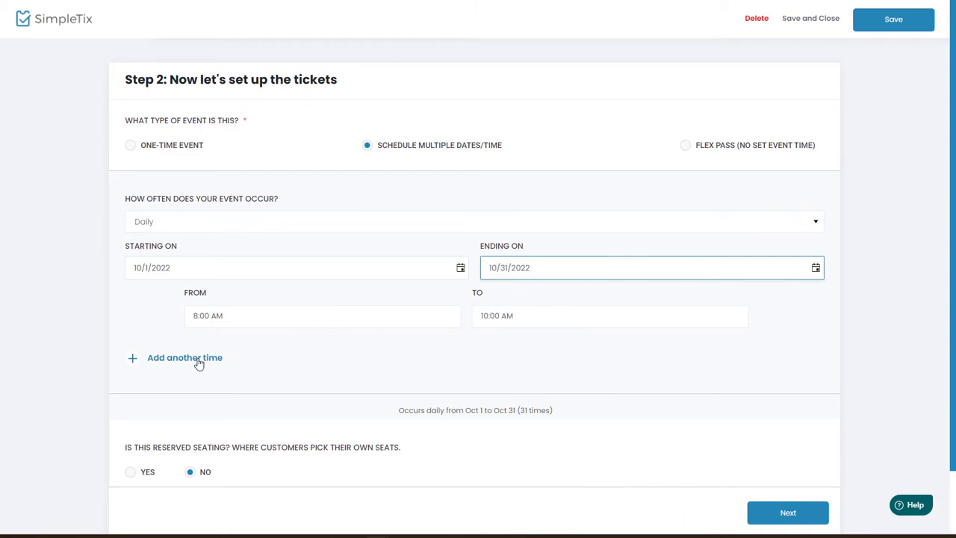
- Add time slots 10:00 AM–12:00 PM, 12:00–2:00 PM and 2:00–4:00 PM, and proceed without reserved seating
click(199, 364)
click(202, 413)
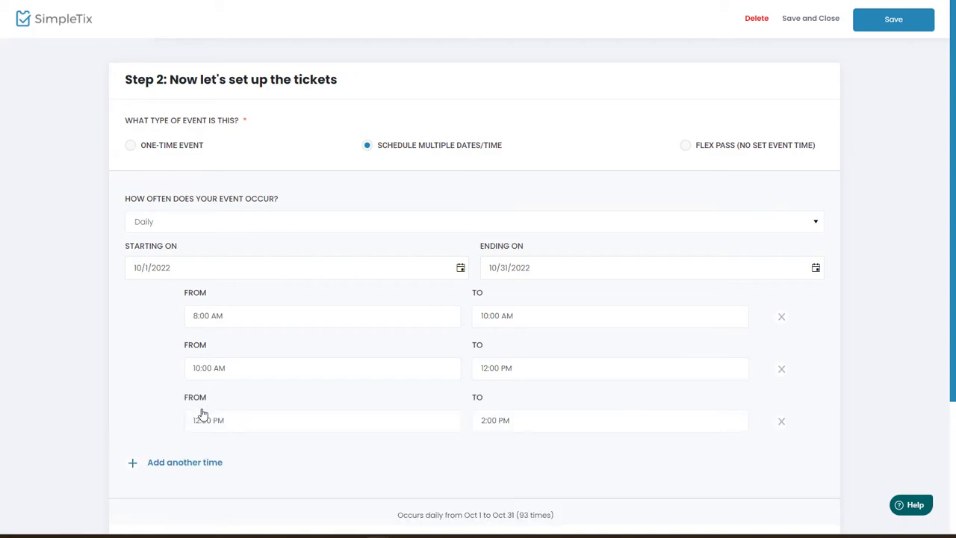
click(212, 464)
scroll(309, 396, down, 3)
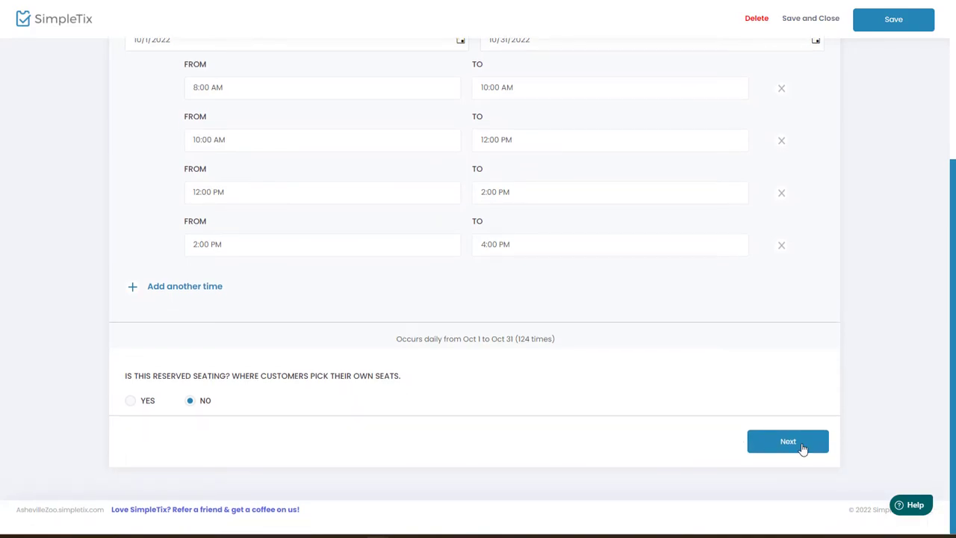
click(799, 446)
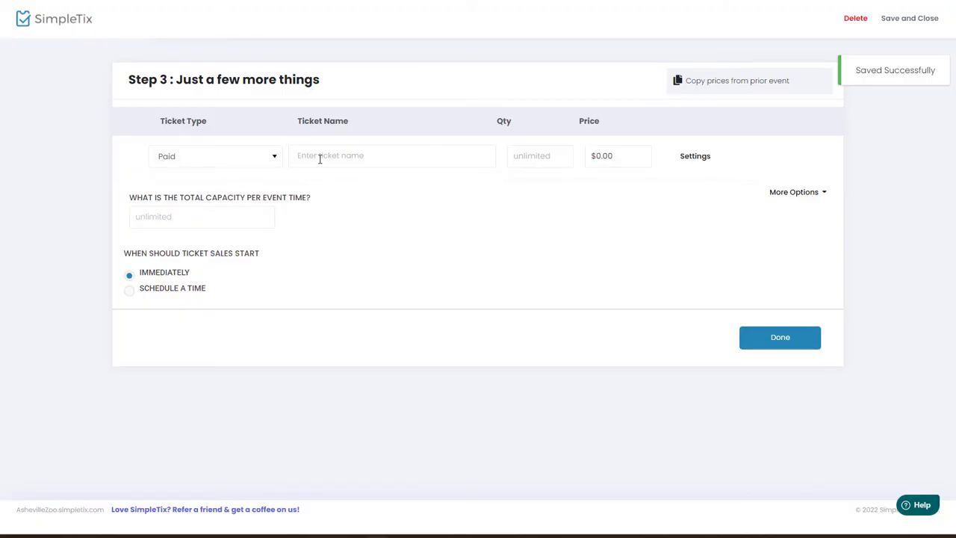
- Create paid ticket types named Adults and Children, pricing Adults at $10.00 and leaving Children at $0.00
click(319, 159)
text(Adults)
click(306, 203)
text(Children)
click(333, 250)
click(631, 153)
text(10)
click(616, 203)
click(630, 341)
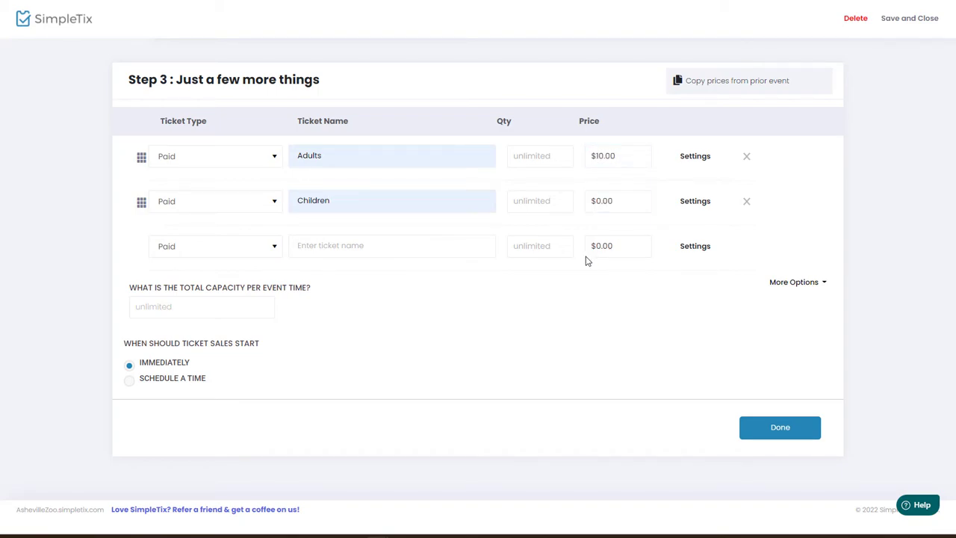
- Set the total capacity per event time to 100
click(160, 313)
text(100)
click(429, 357)
- Describe the Children ticket as "Up to 12 Years of Age" in its settings and finish creating the event
click(700, 206)
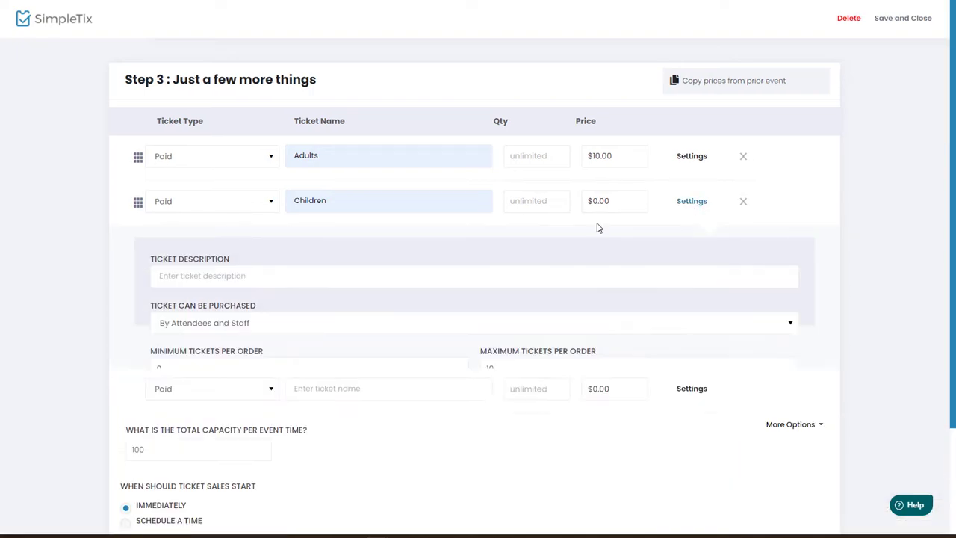
click(292, 277)
text(Up to 12 Years of Age)
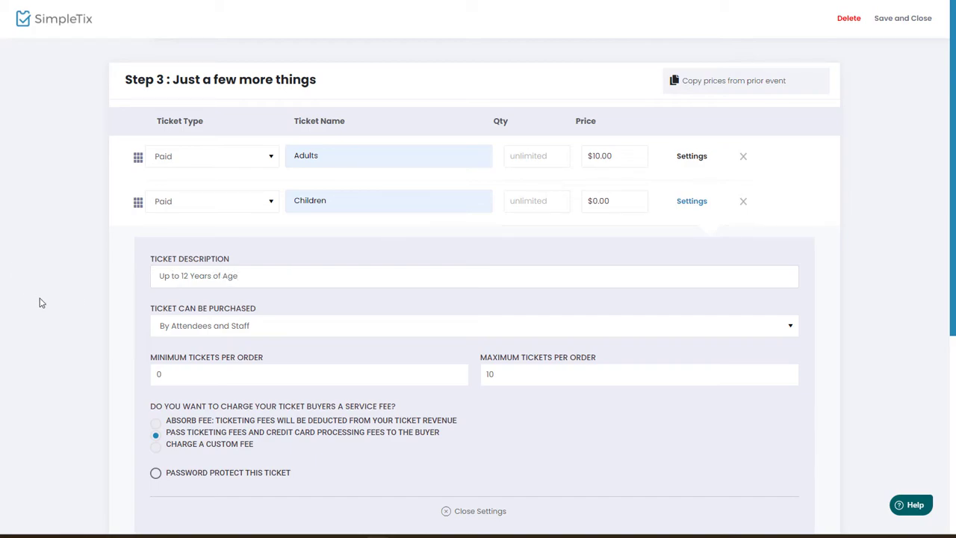
scroll(107, 305, down, 5)
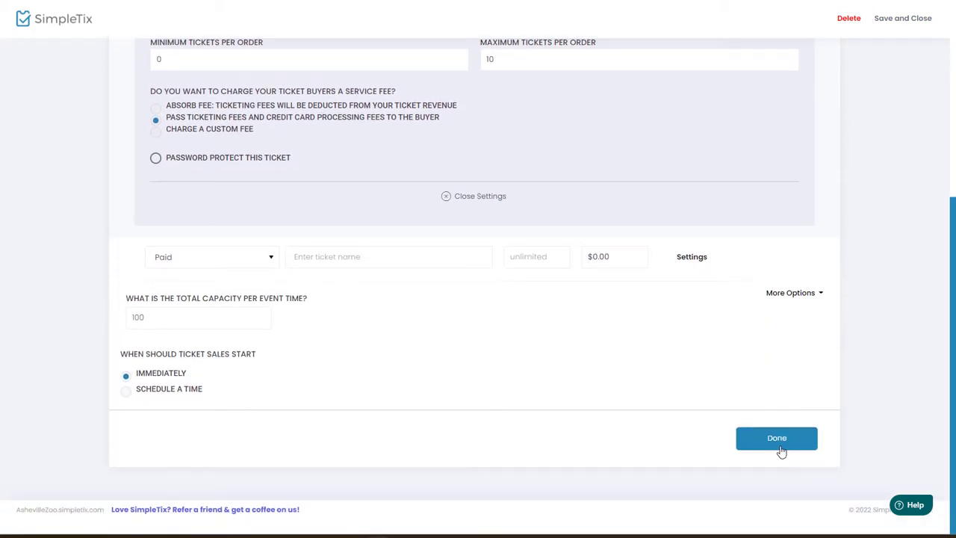
click(776, 439)
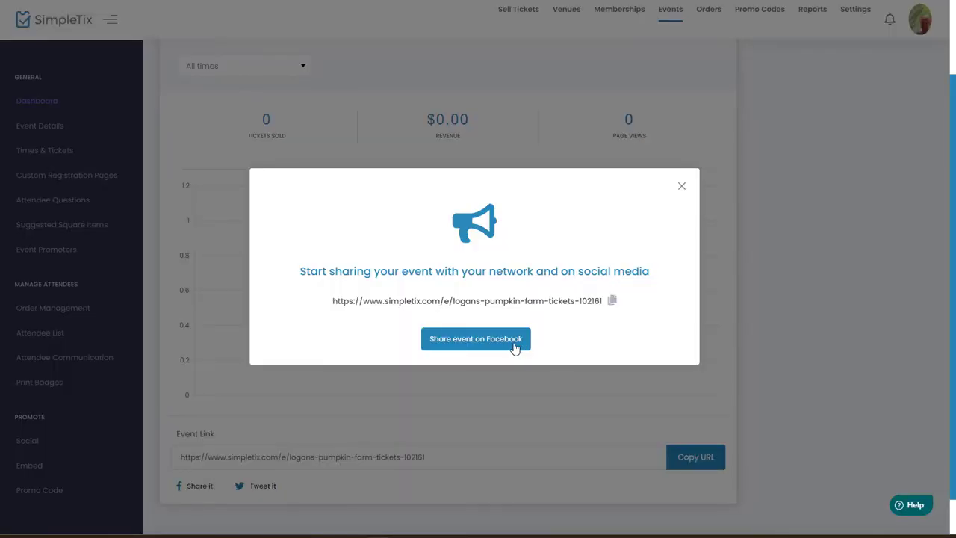
- Share the event with its image on Facebook, posting the message "Buy tickets today!"
click(515, 345)
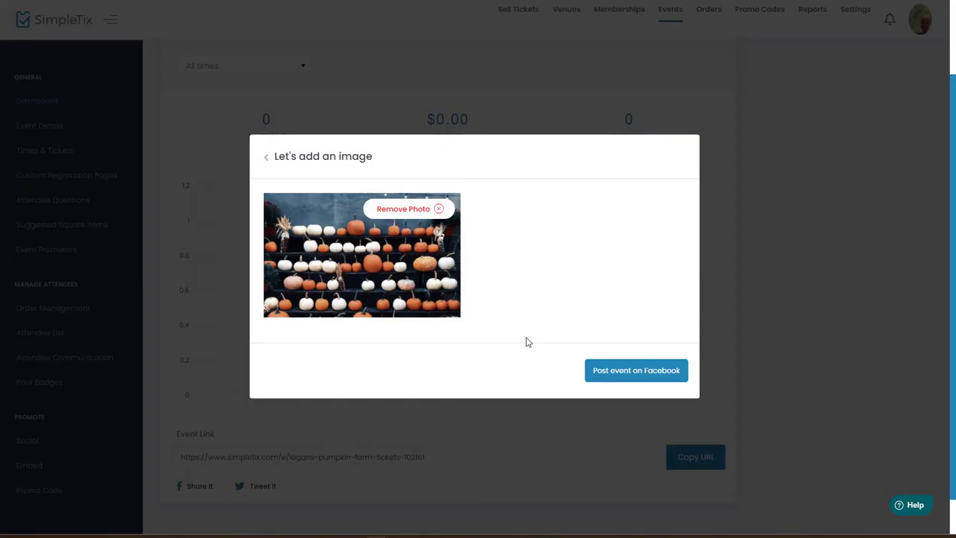
click(633, 370)
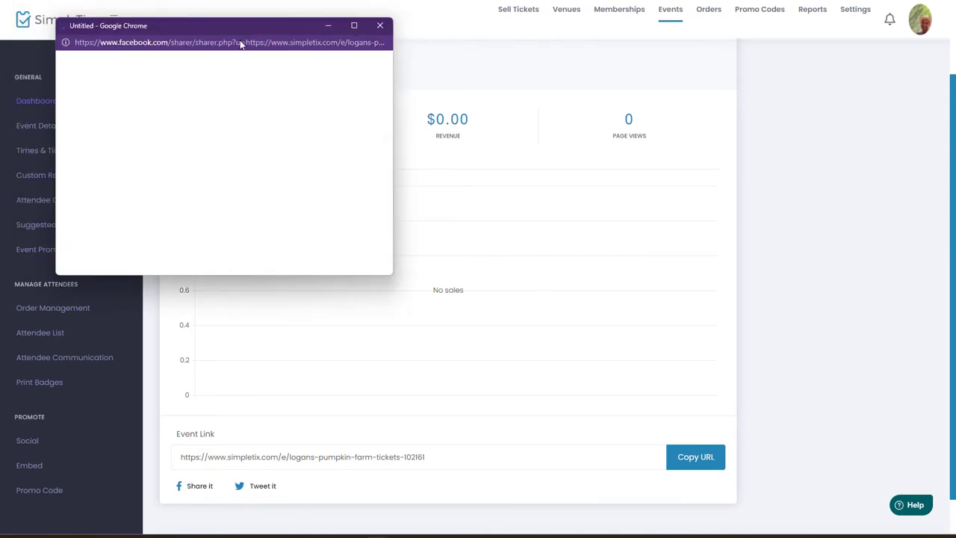
drag(234, 35, 256, 54)
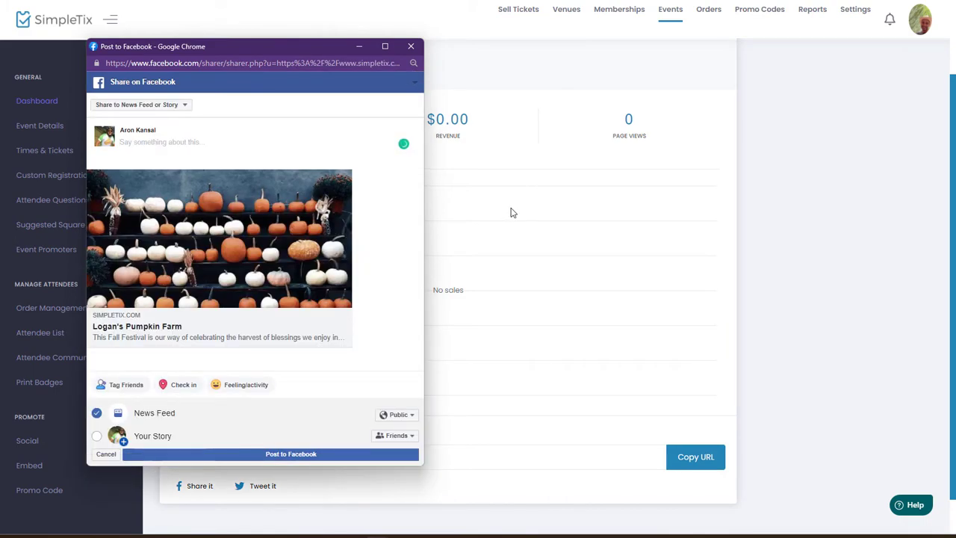
text(Buy tickets today!)
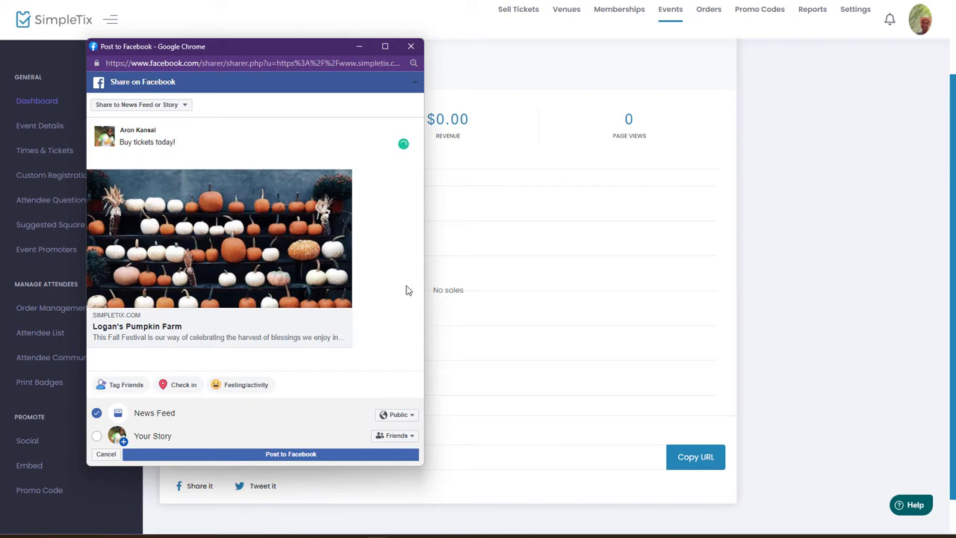
click(349, 454)
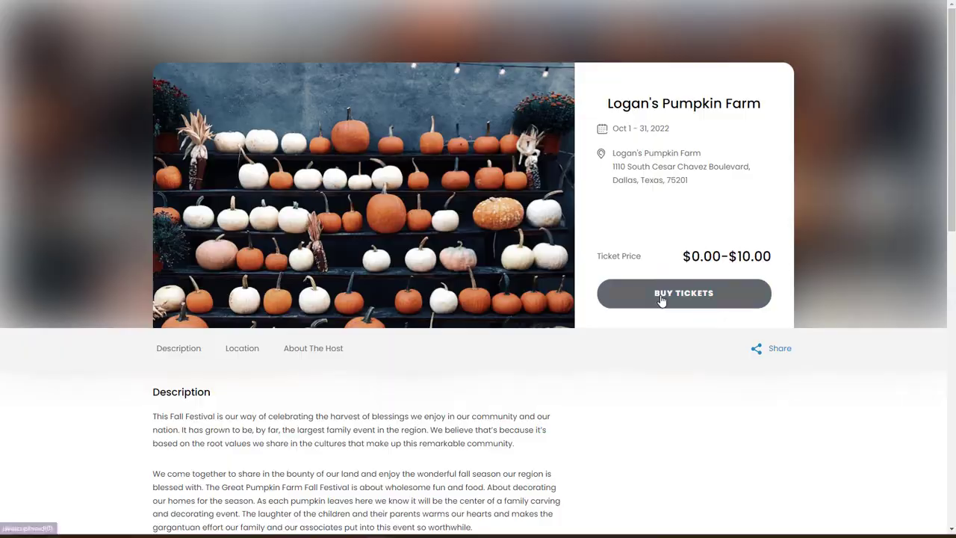
- Start a ticket purchase for Logan's Pumpkin Farm, choosing Oct 1, 10:00 AM–12:00 PM, with 2 Adults tickets
click(661, 297)
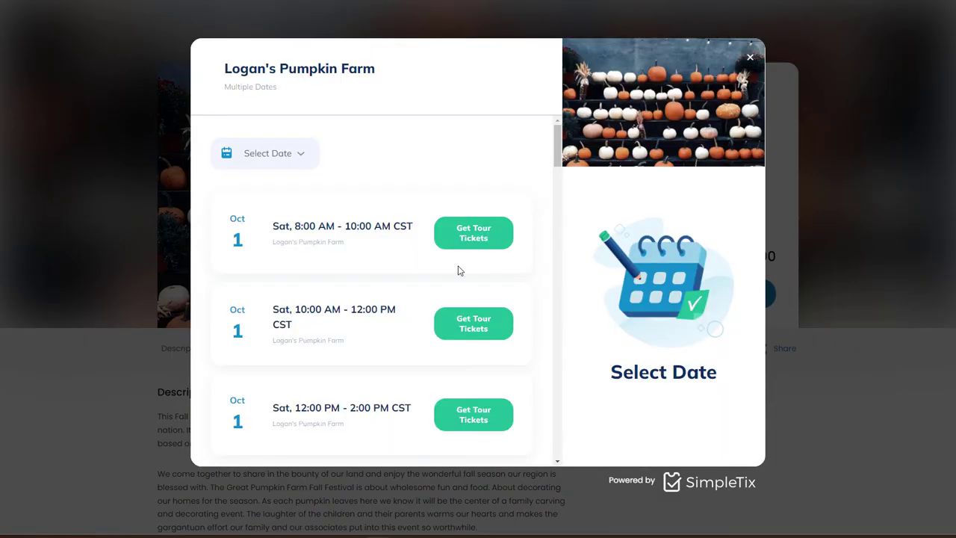
click(463, 330)
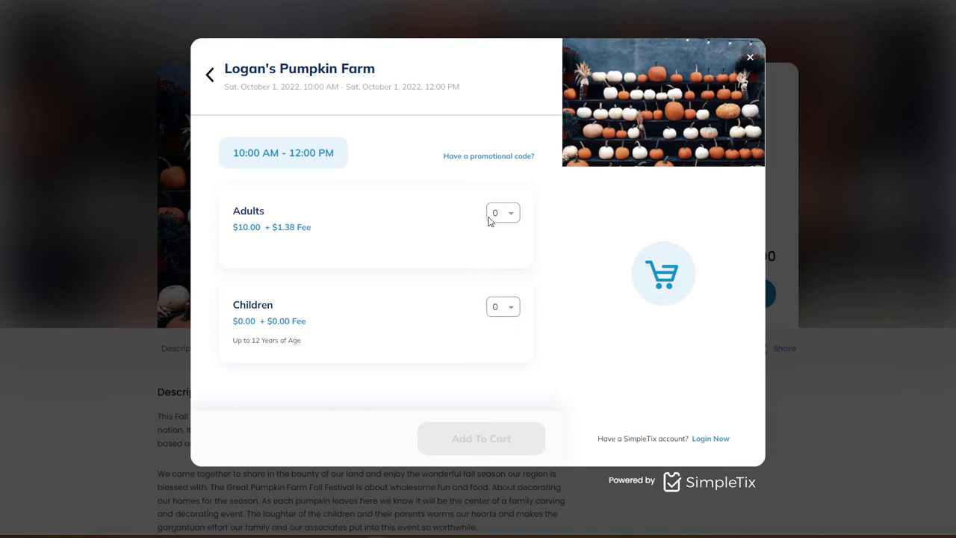
click(502, 213)
click(494, 286)
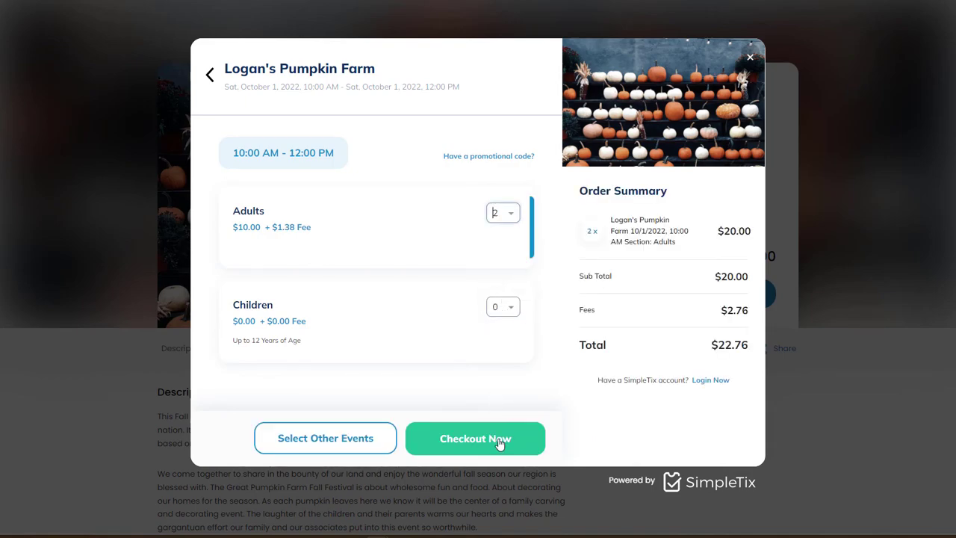
- Add 2 Child Admission - Under 12 tickets for Penny's Pumpkin Patch, Oct 15, 9:00–10:00 AM, and go to checkout
click(357, 439)
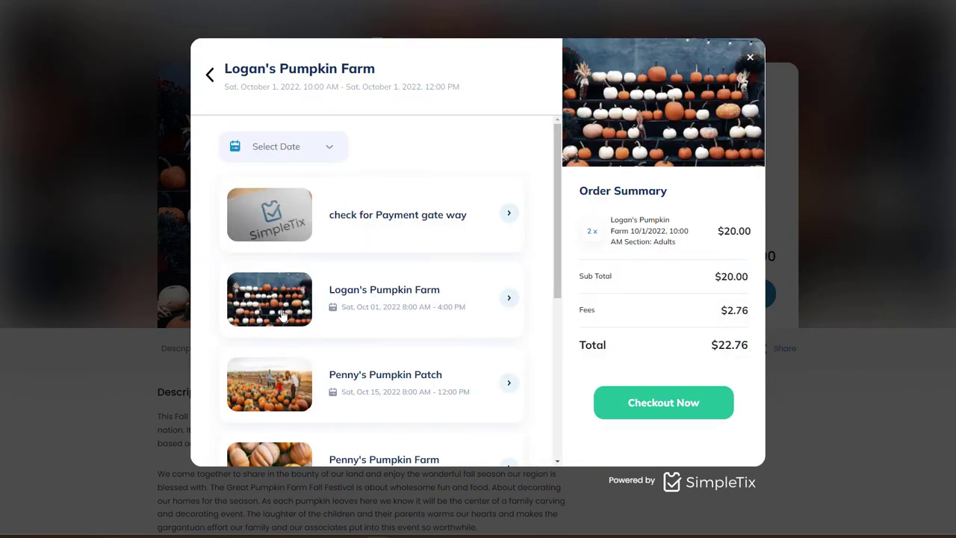
click(277, 390)
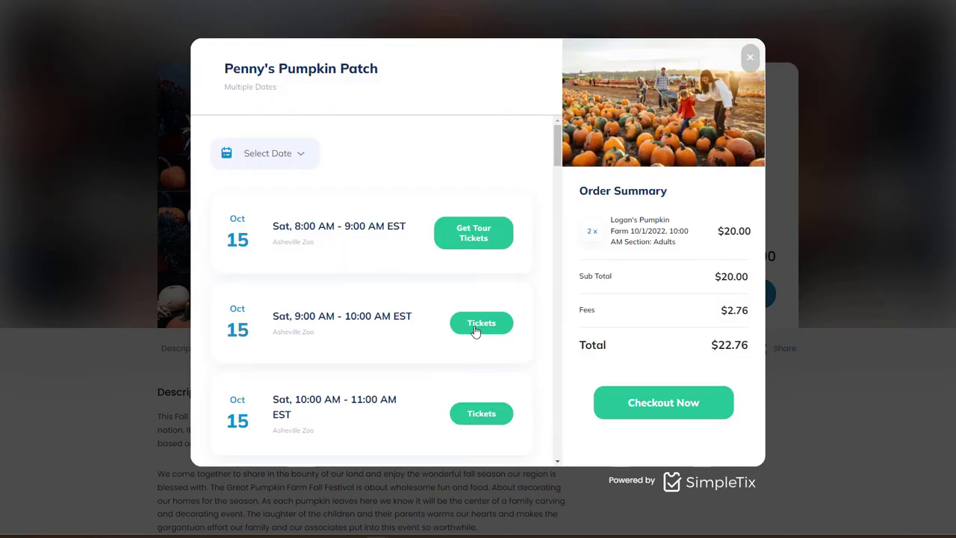
click(476, 327)
click(504, 312)
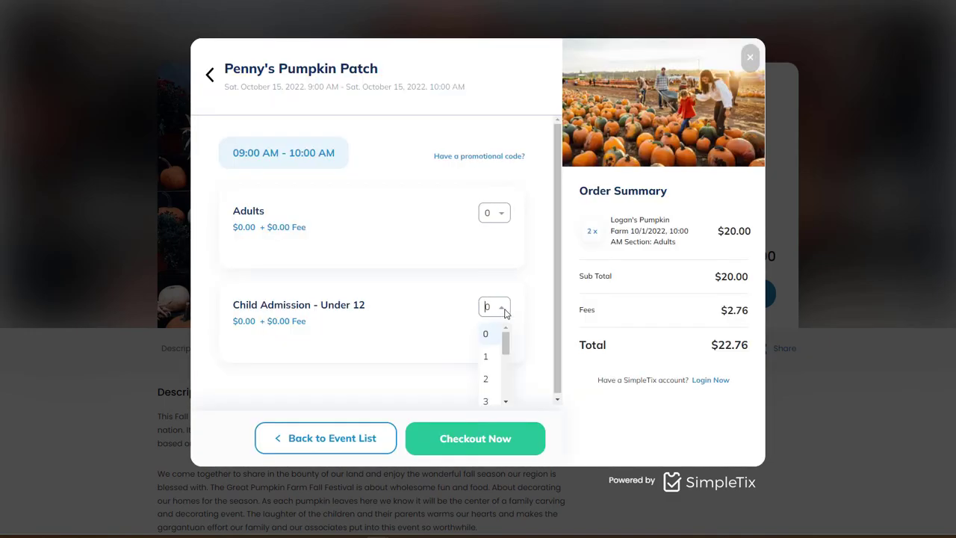
click(487, 377)
click(495, 438)
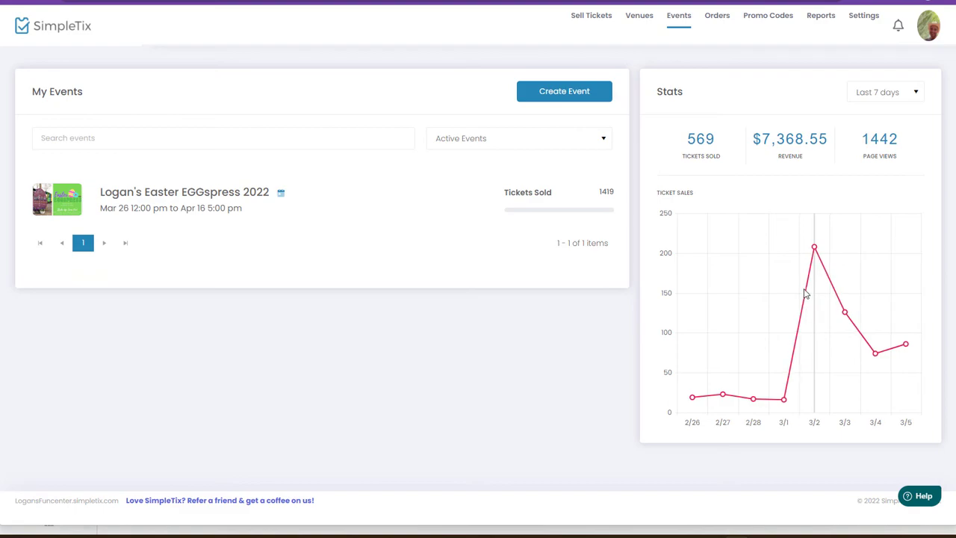
- Examine the ticket sales stats for the last 60 days and for another period
click(891, 97)
click(892, 158)
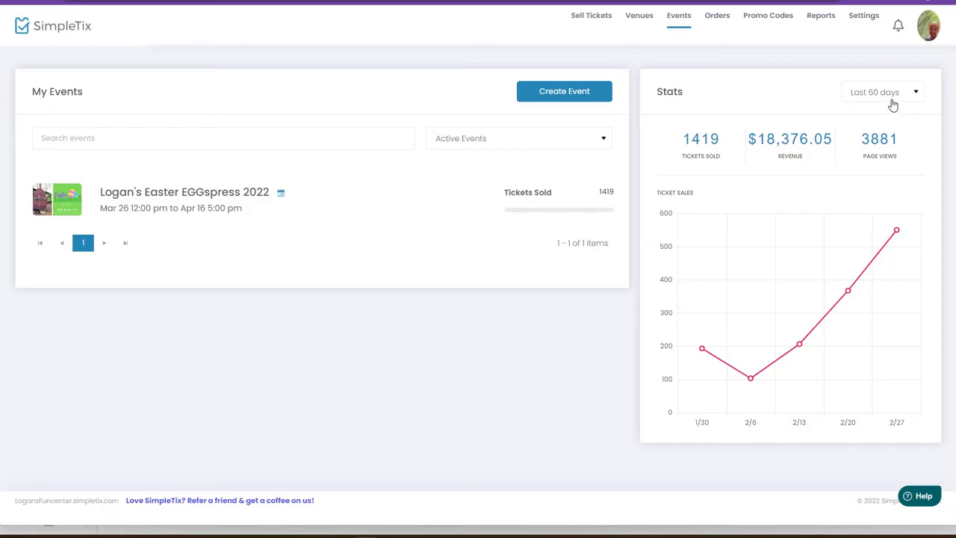
click(891, 98)
click(893, 186)
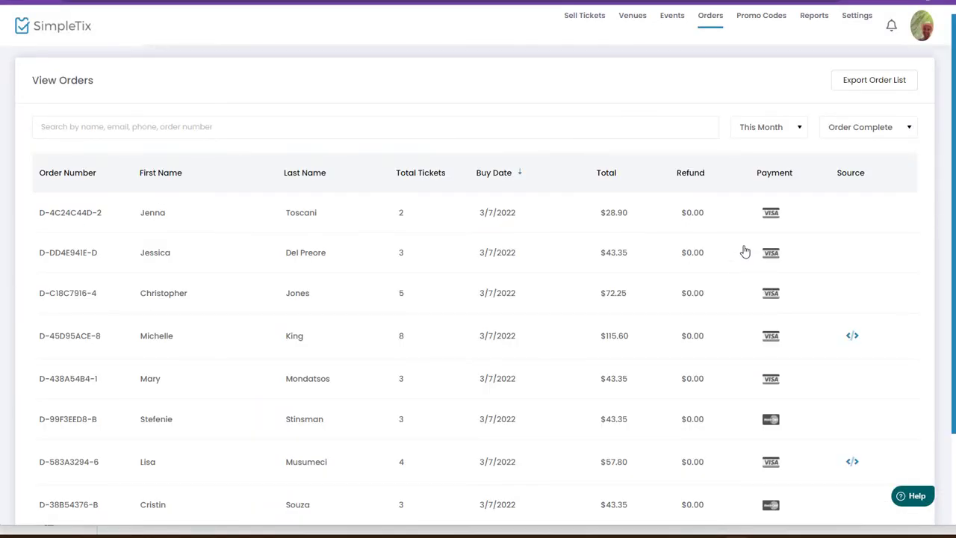
- Open the second order in the list, check its email delivery status, and view the form for resending its e-tickets and receipt without sending
click(631, 259)
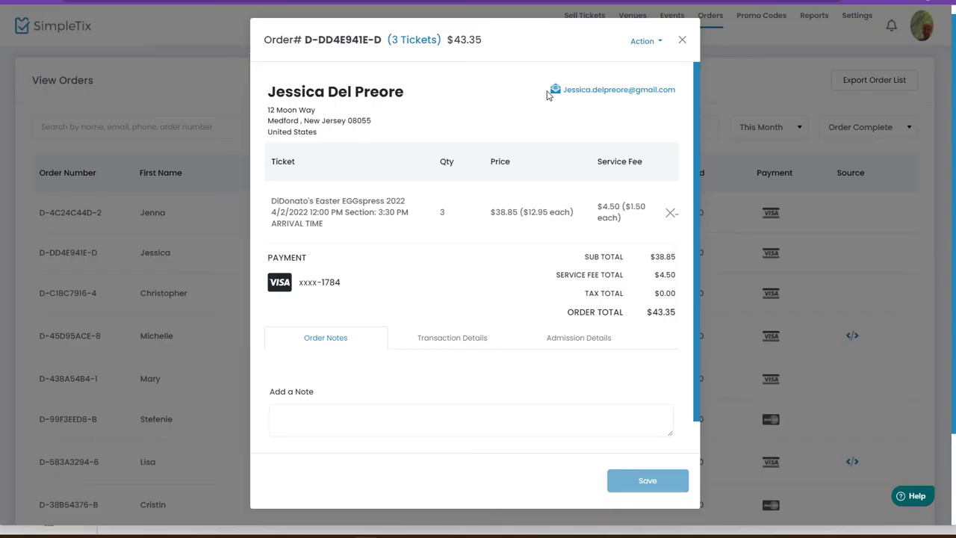
mouse_move(554, 95)
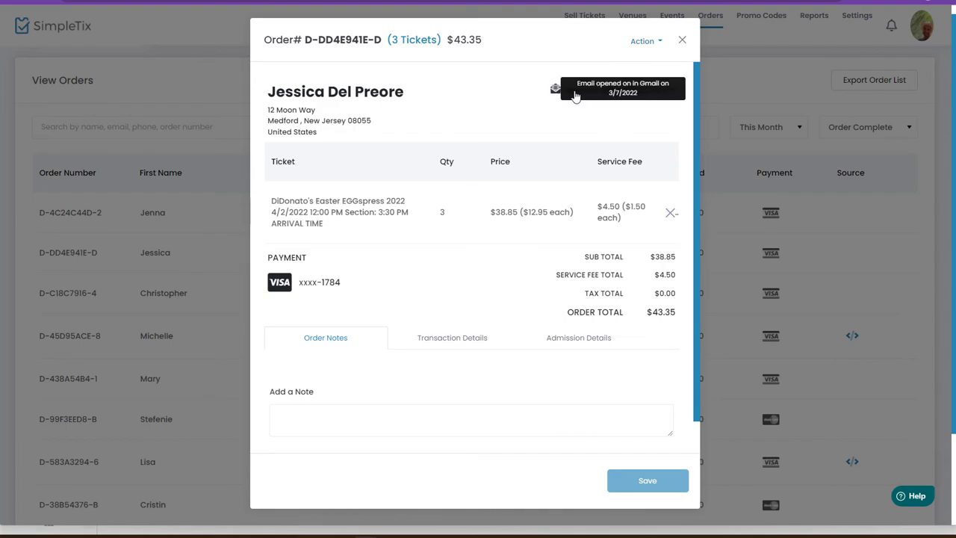
click(644, 41)
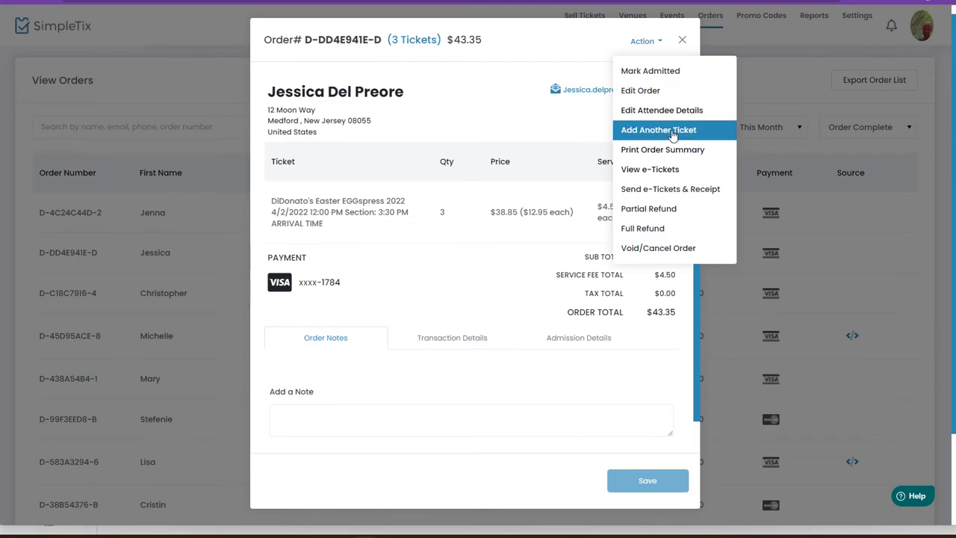
click(701, 195)
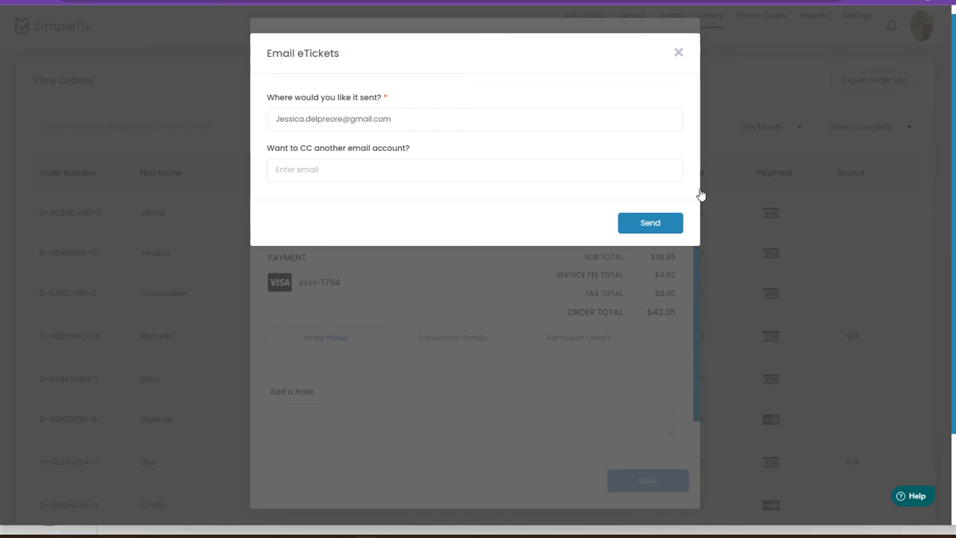
click(680, 54)
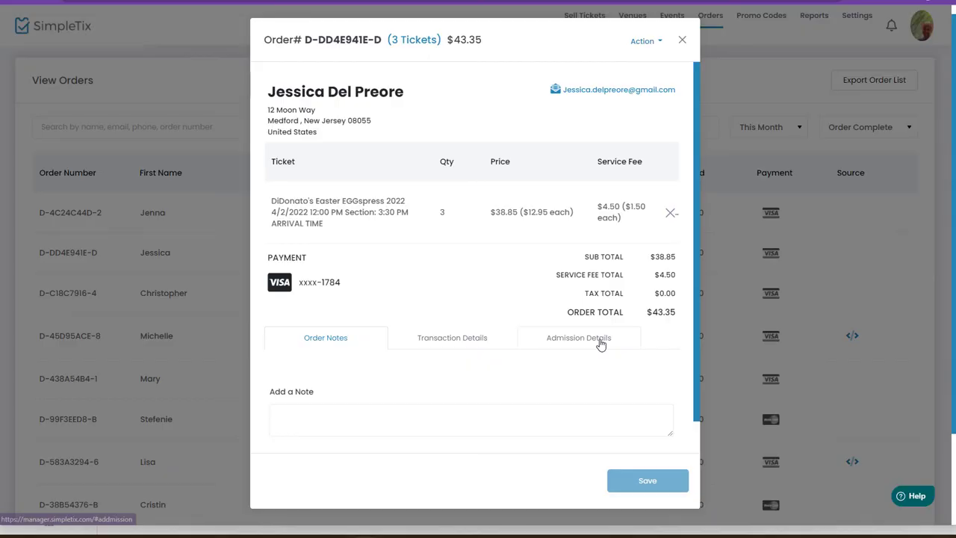
- Examine the admission details of the open order
click(599, 336)
scroll(663, 353, down, 1)
scroll(664, 354, down, 2)
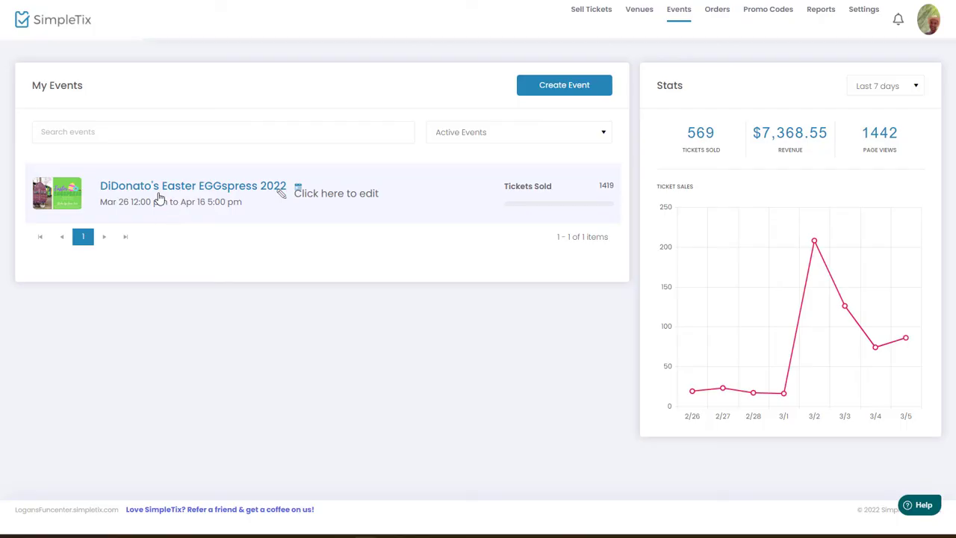
- Filter the DiDonato's Easter EGGspress 2022 attendee list to 4/3/2022, 12:00 PM–5:00 PM, and start an email to those attendees
click(158, 195)
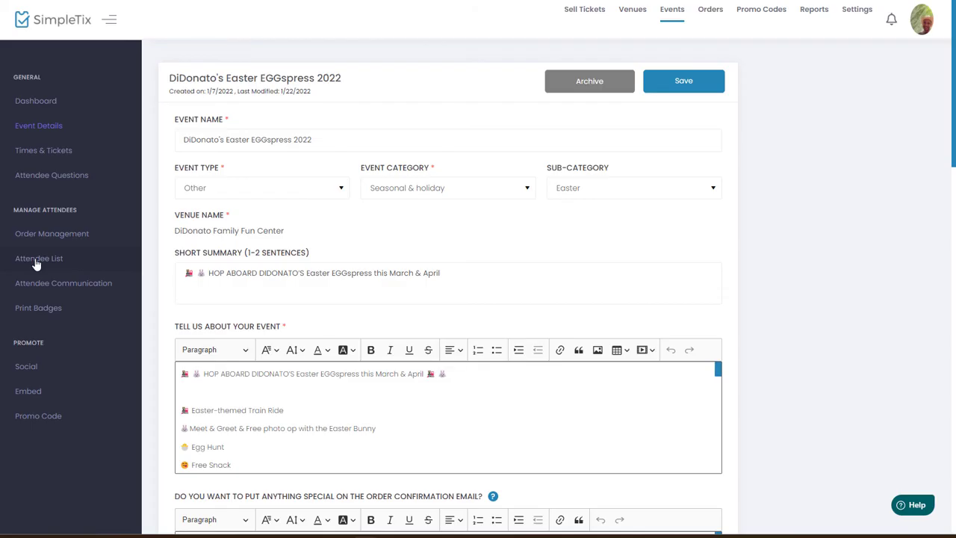
click(37, 259)
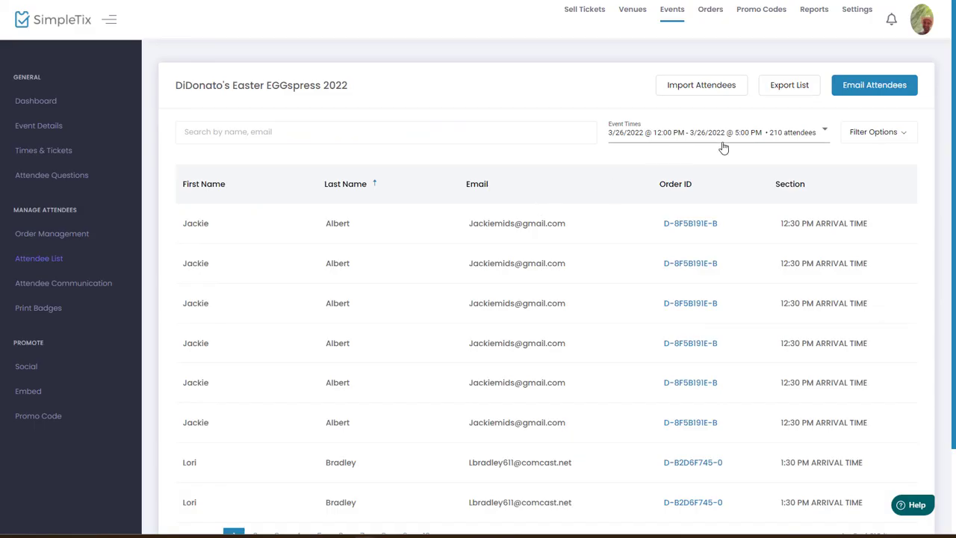
click(762, 135)
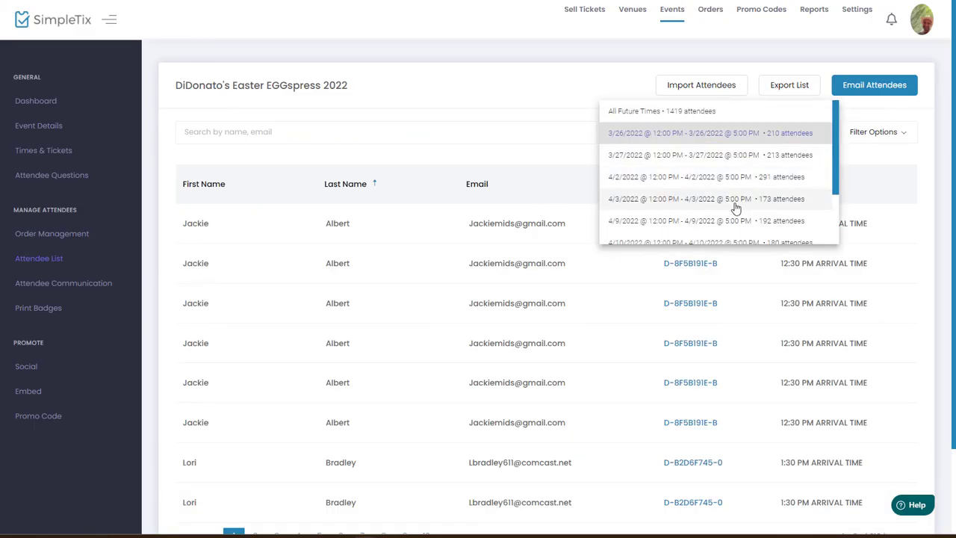
click(736, 202)
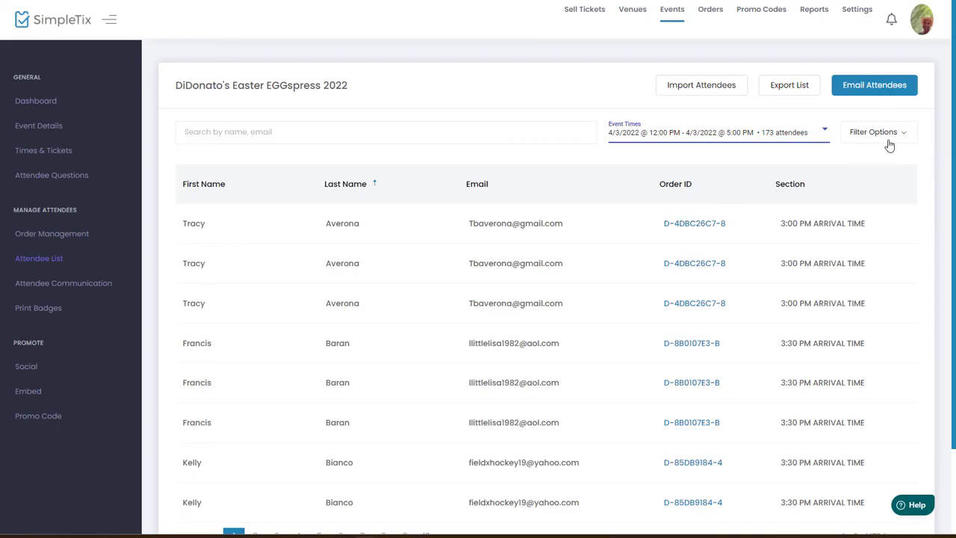
click(855, 87)
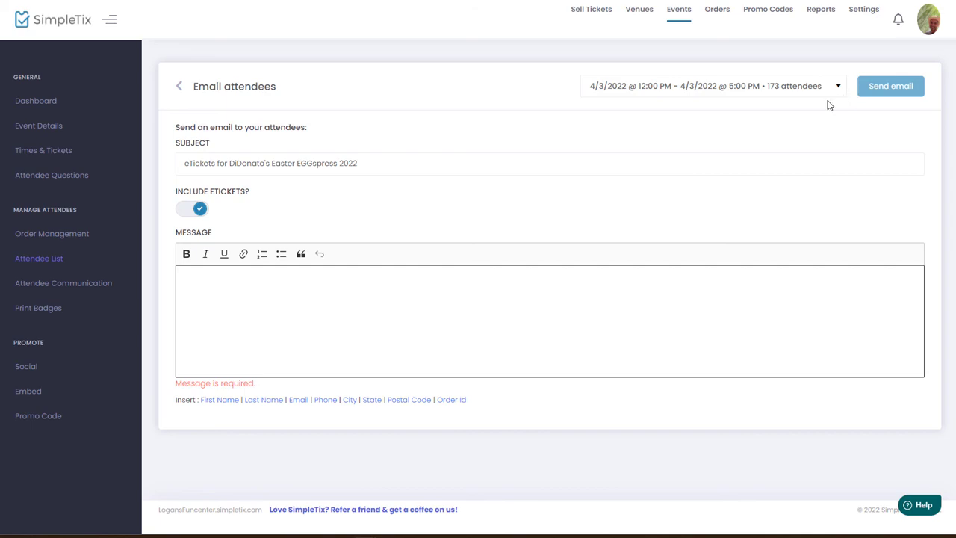